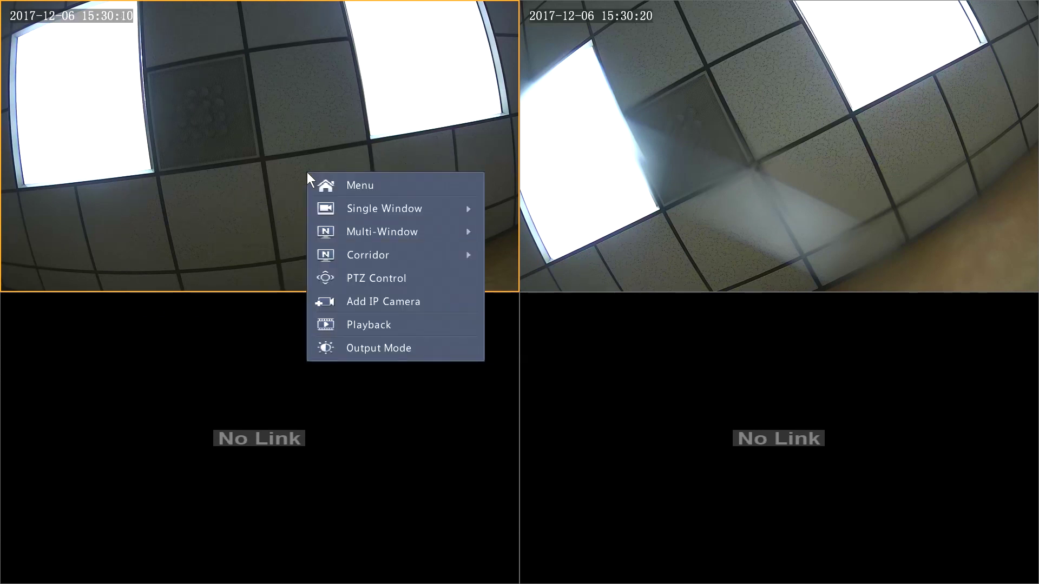
Log in to the main menu as admin and skip the default-password change prompt.
click(374, 185)
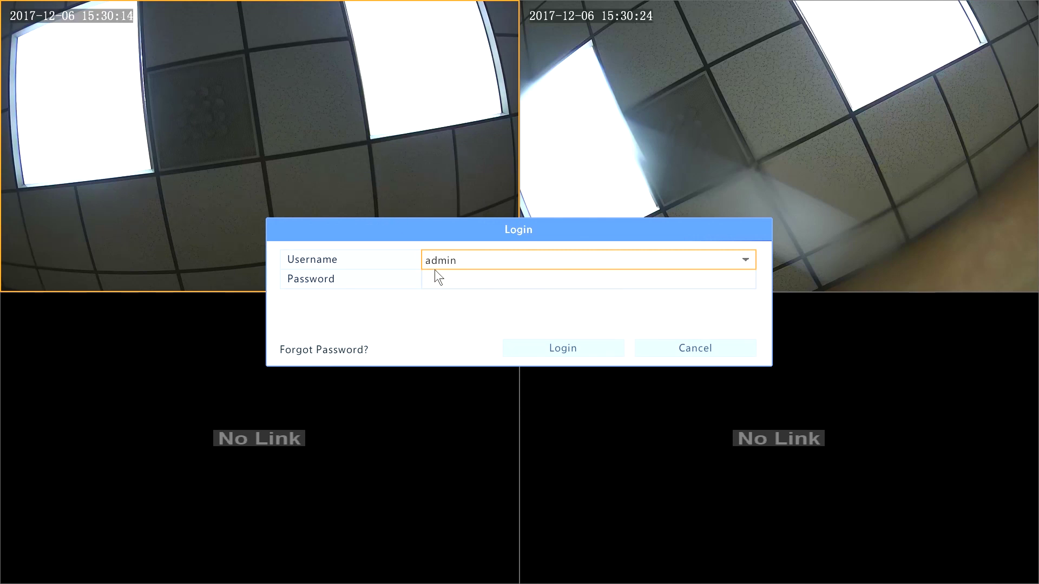
click(450, 282)
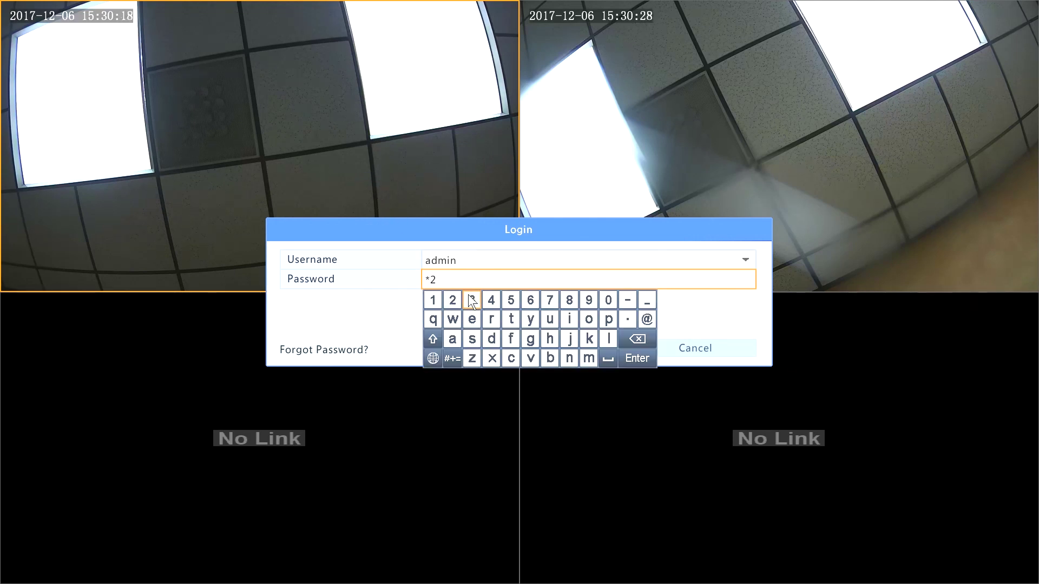
click(511, 301)
click(530, 301)
click(353, 312)
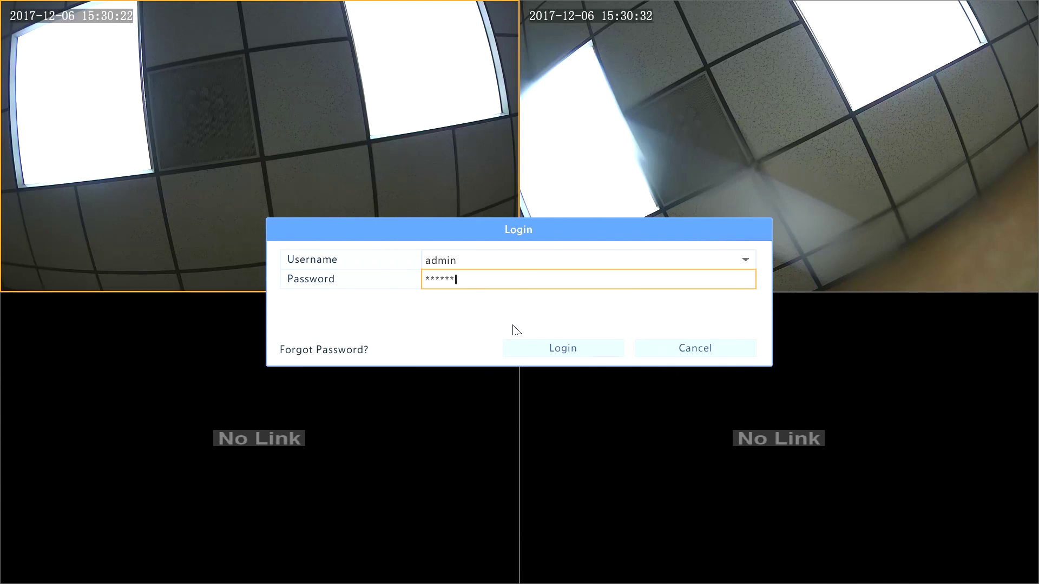
click(551, 347)
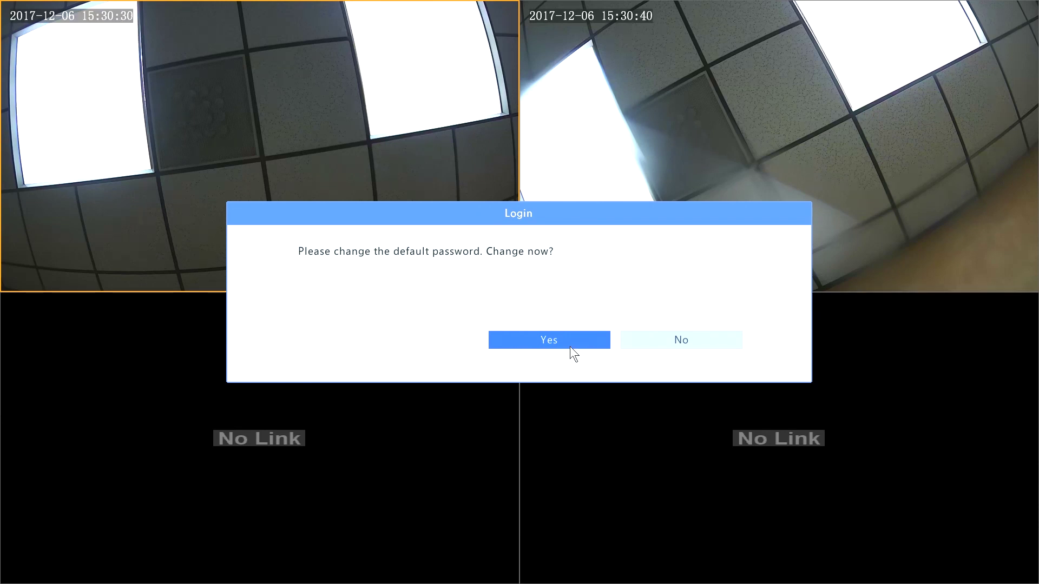
click(670, 340)
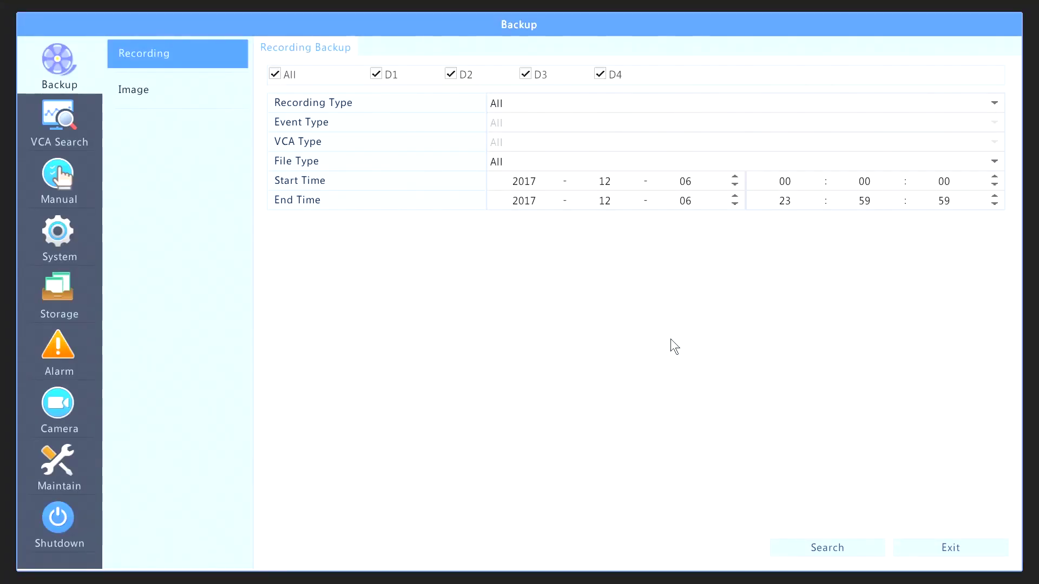
Open the Camera page and inspect D1, D2, D3 and D4's connection settings without changes.
click(83, 407)
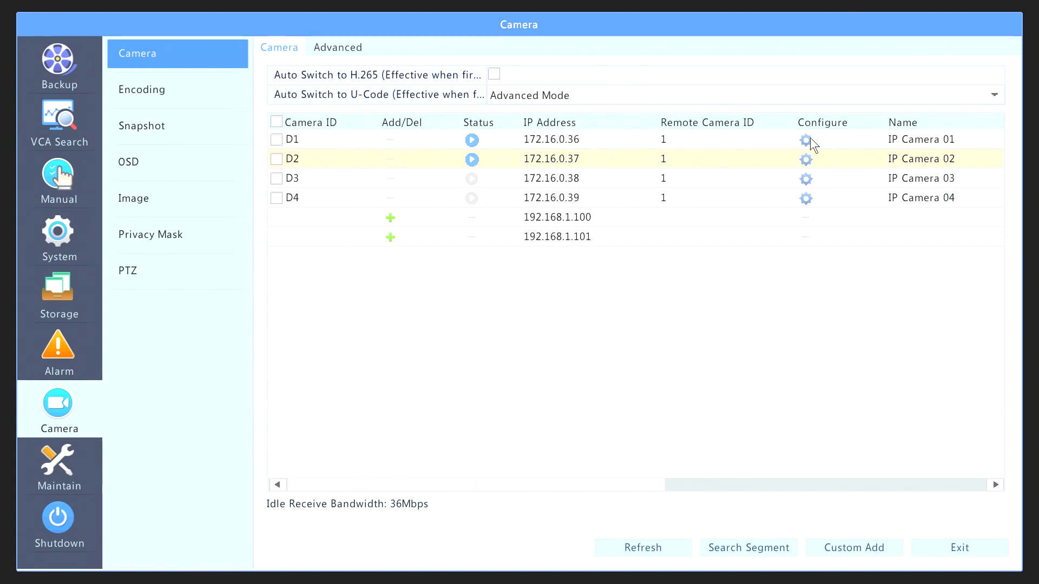
click(811, 142)
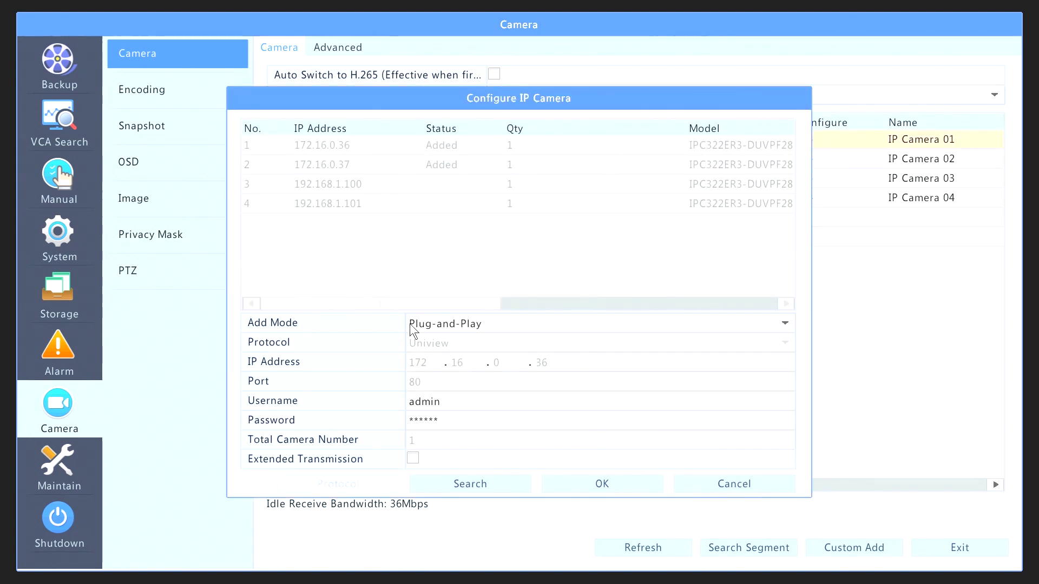
click(741, 487)
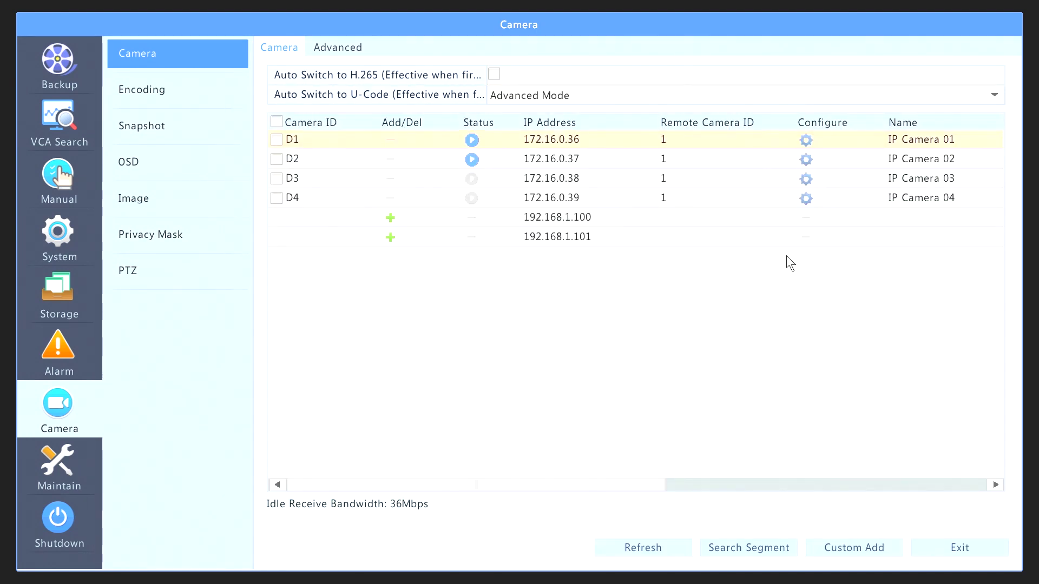
click(806, 160)
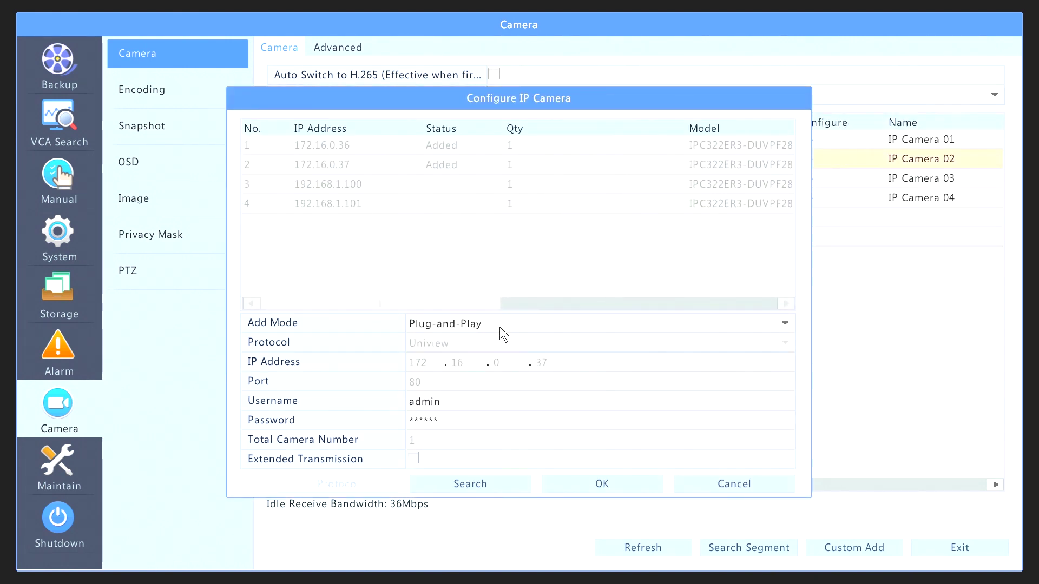
click(733, 487)
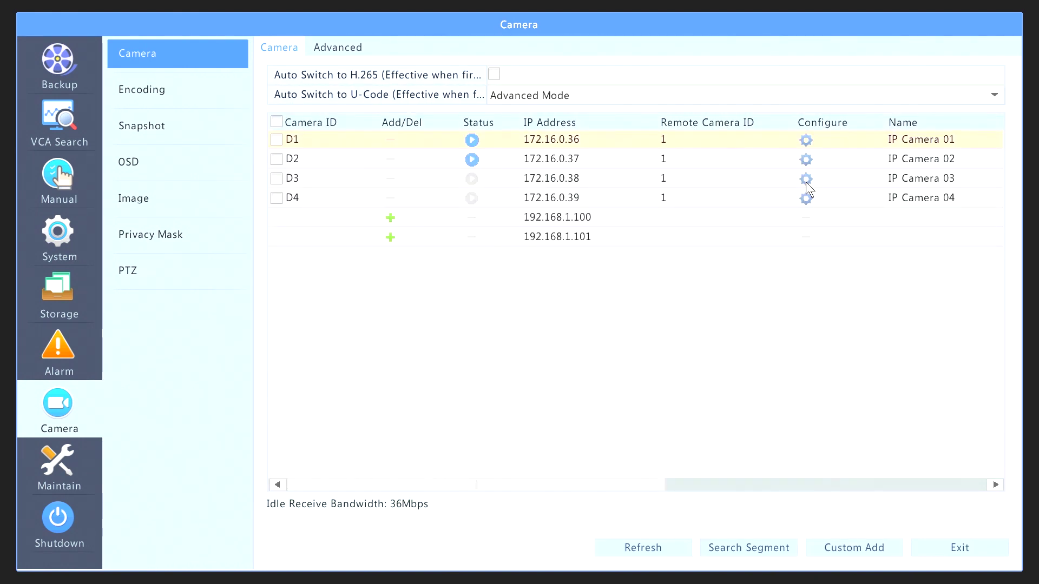
click(806, 179)
click(740, 484)
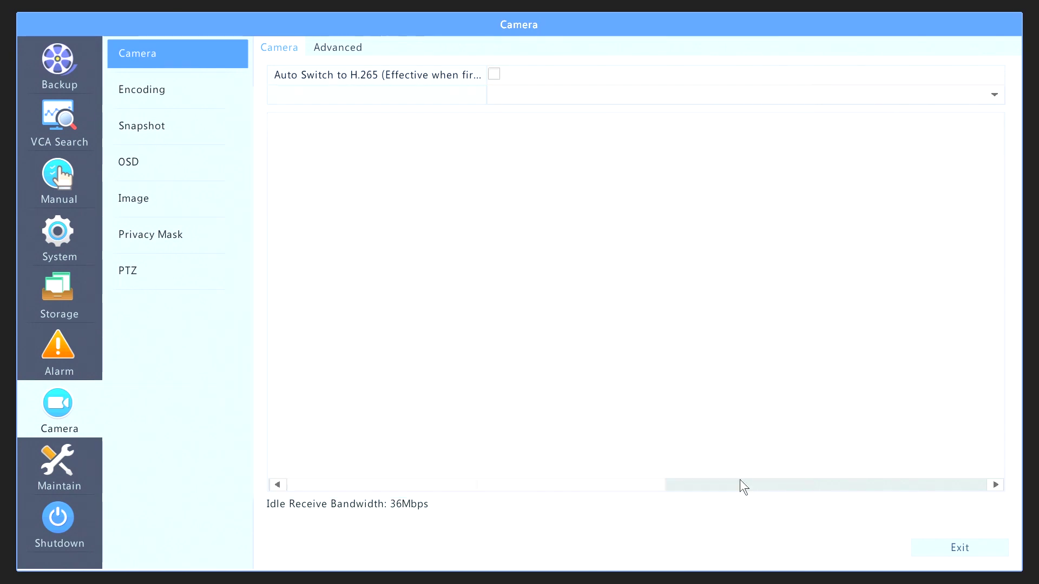
click(809, 198)
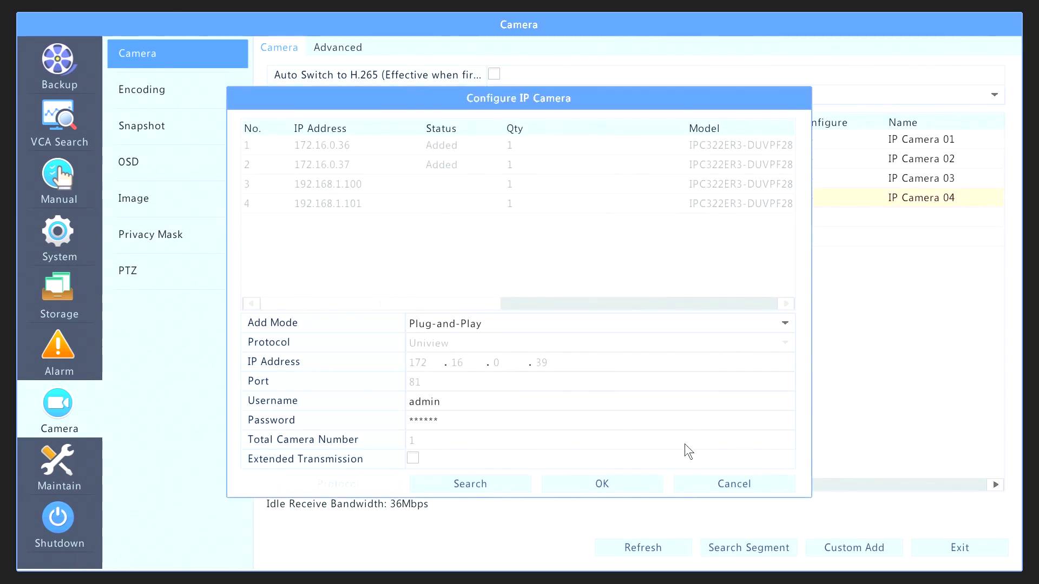
click(741, 484)
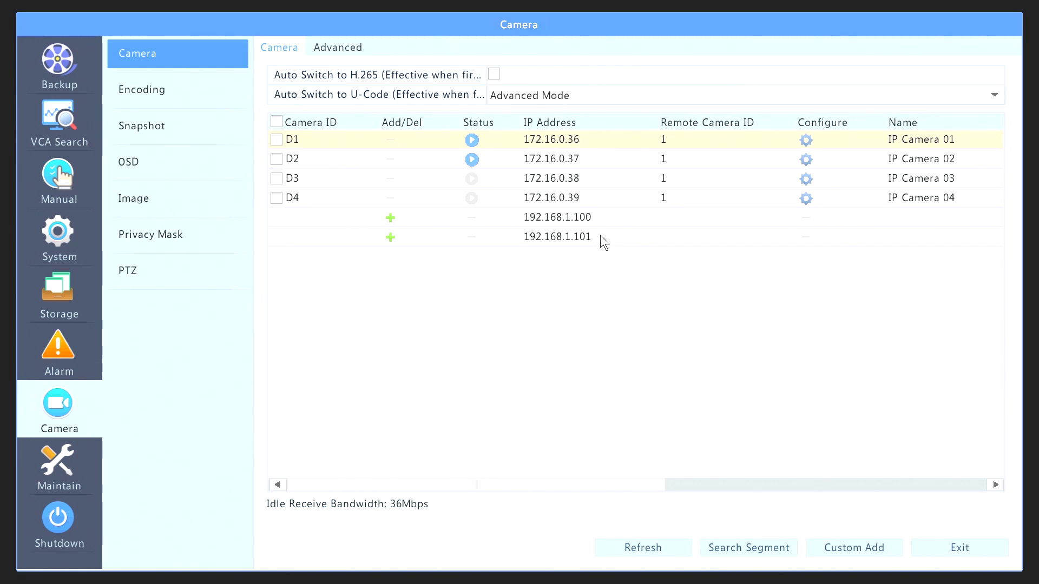
Set D3's Add Mode to Manual and assign it camera 192.168.1.100, port 80.
mouse_move(489, 175)
click(807, 178)
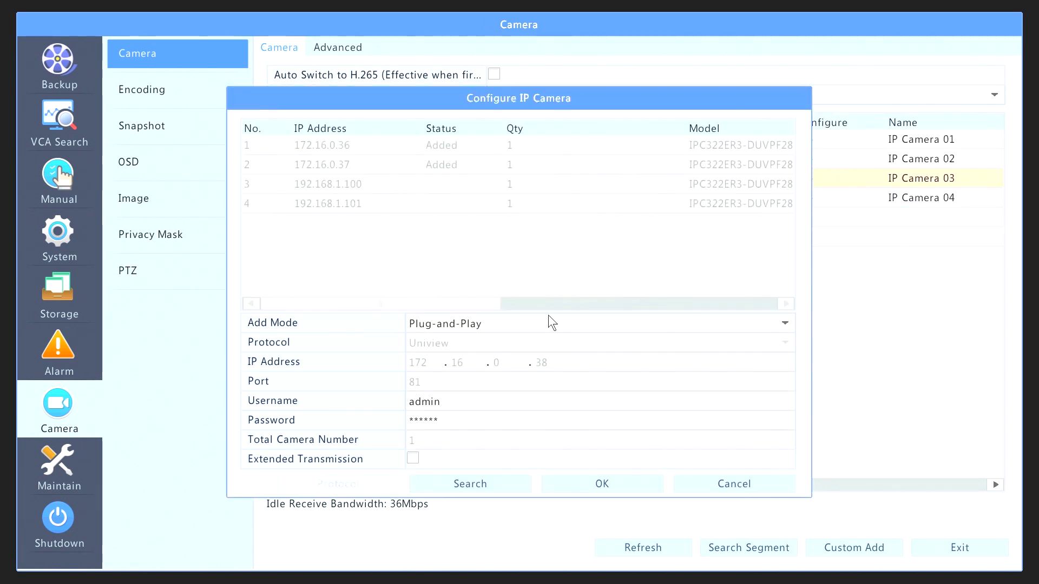
click(499, 329)
click(462, 339)
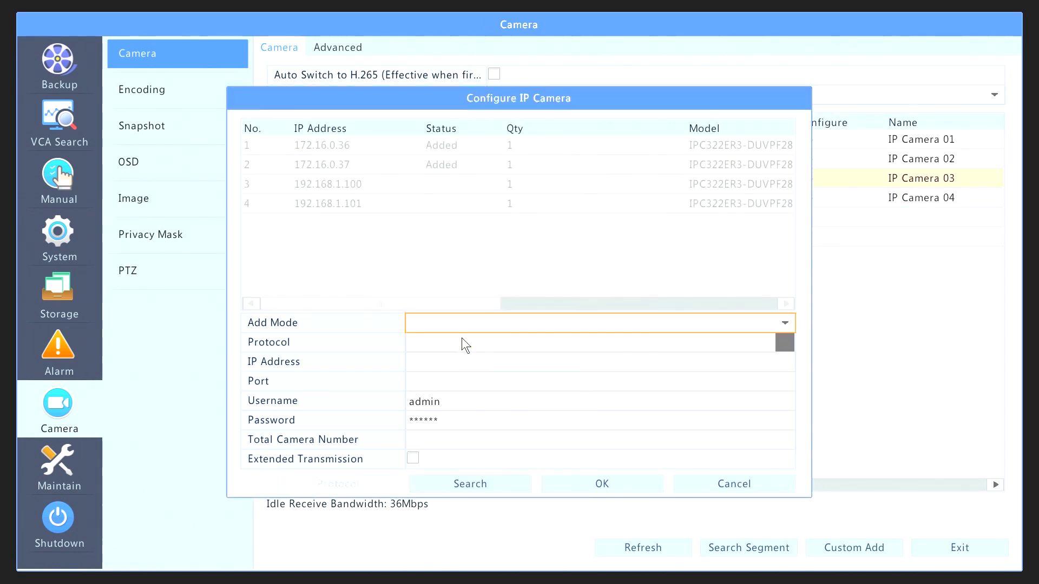
click(353, 187)
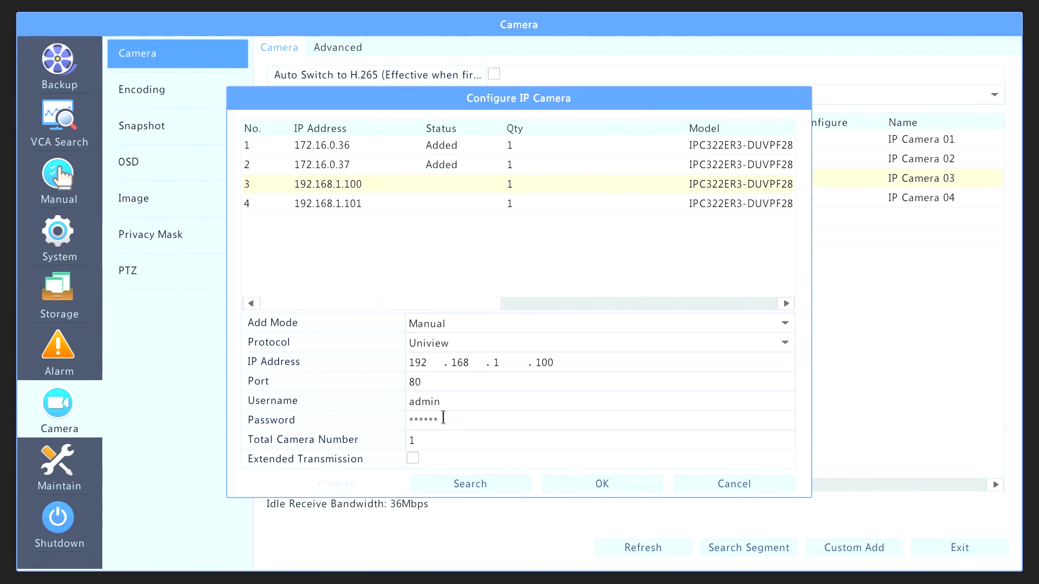
click(598, 481)
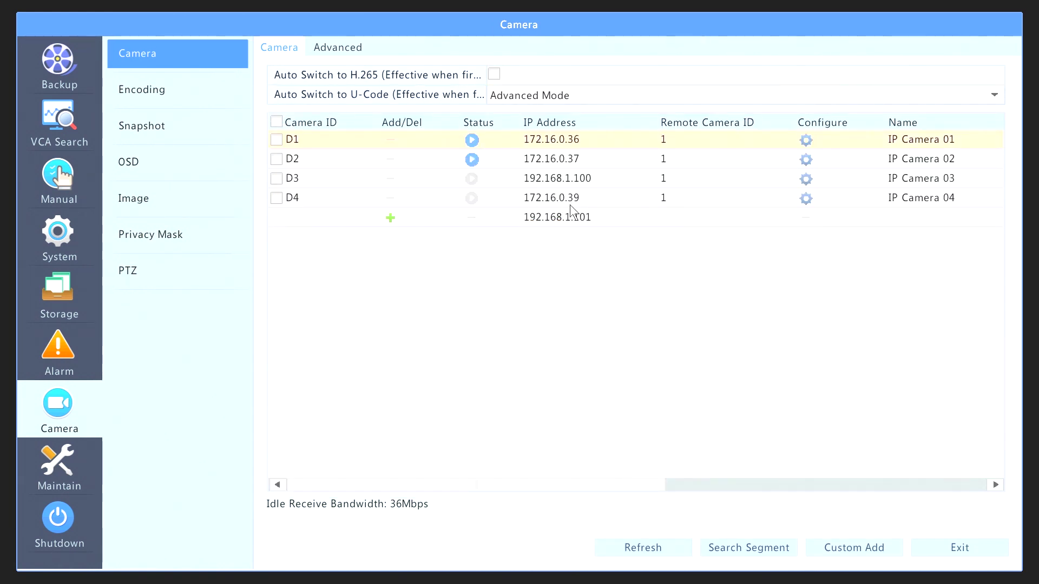
Set D4's Add Mode to Manual and assign it camera 192.168.1.101, port 80.
click(805, 199)
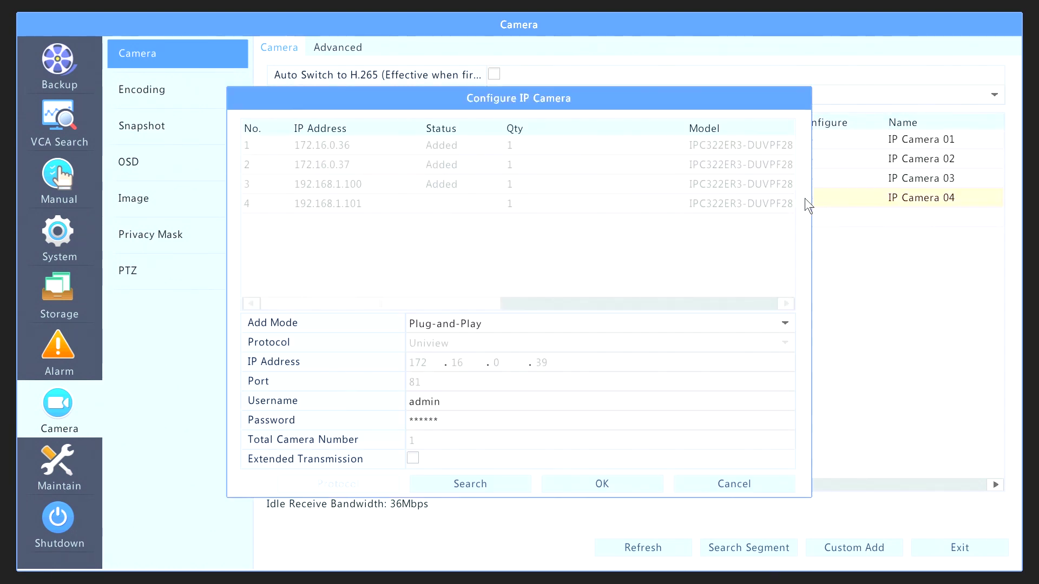
click(487, 324)
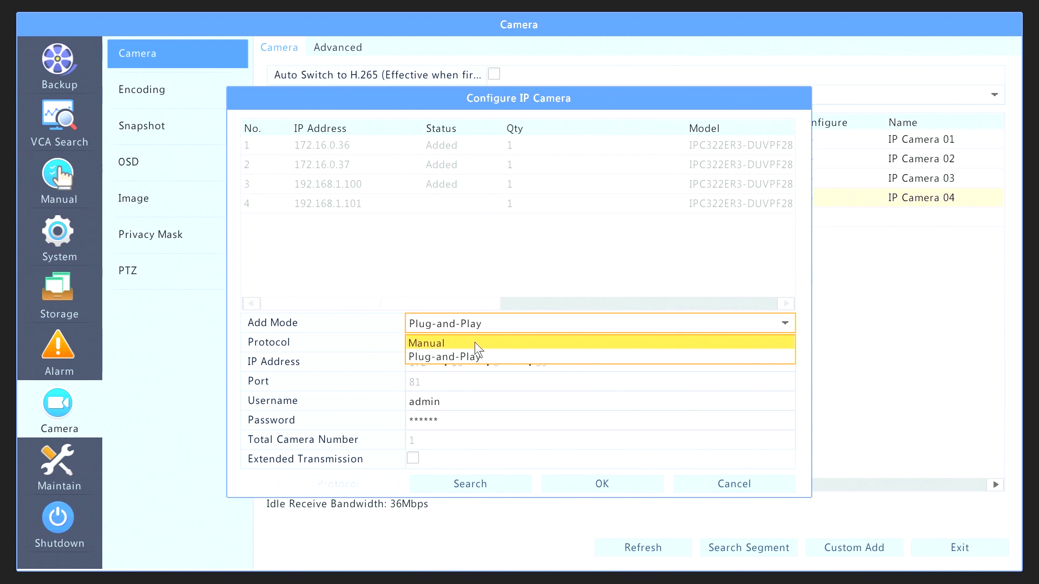
click(475, 343)
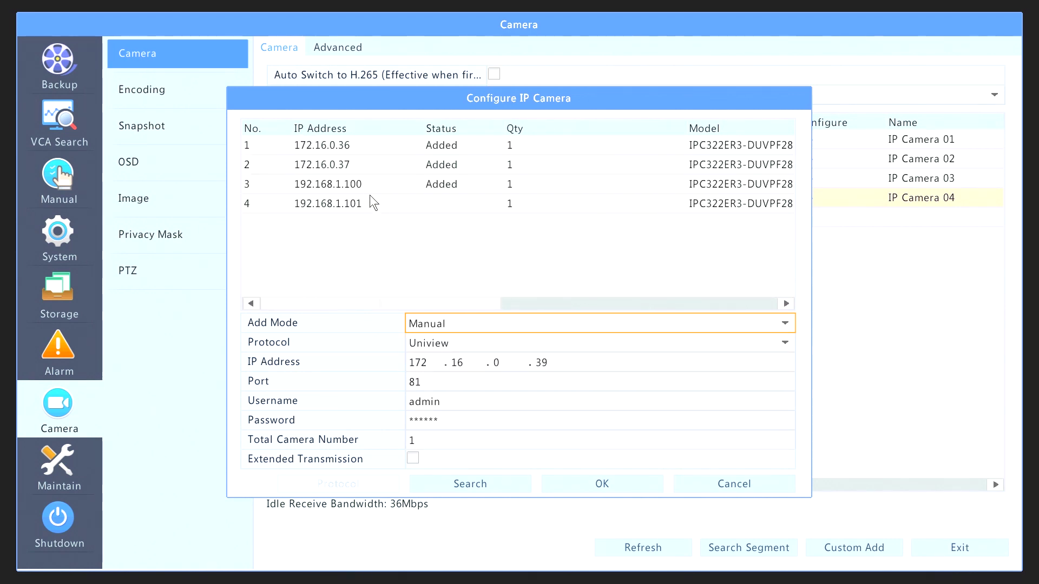
click(356, 203)
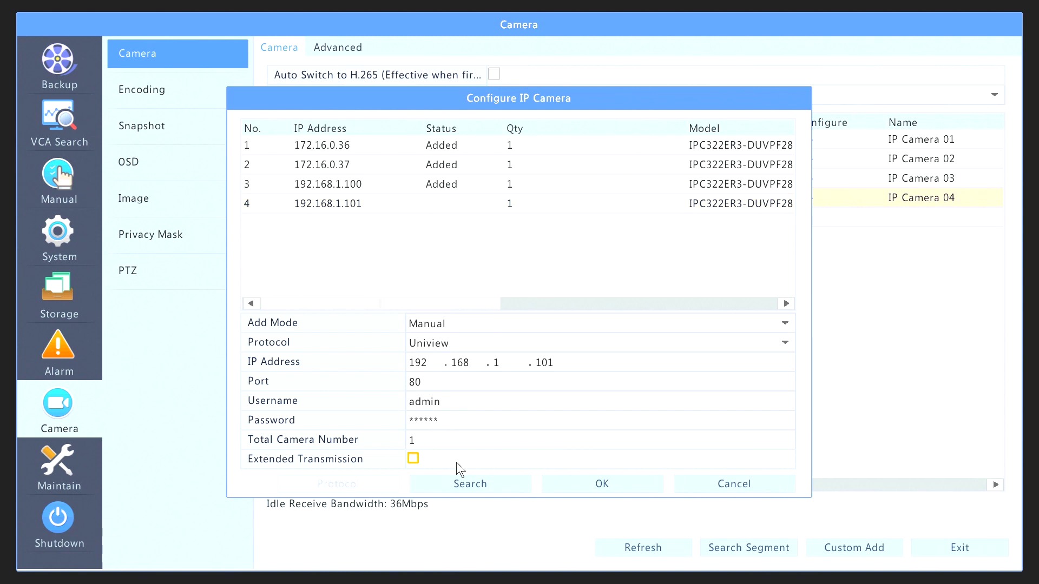
click(616, 484)
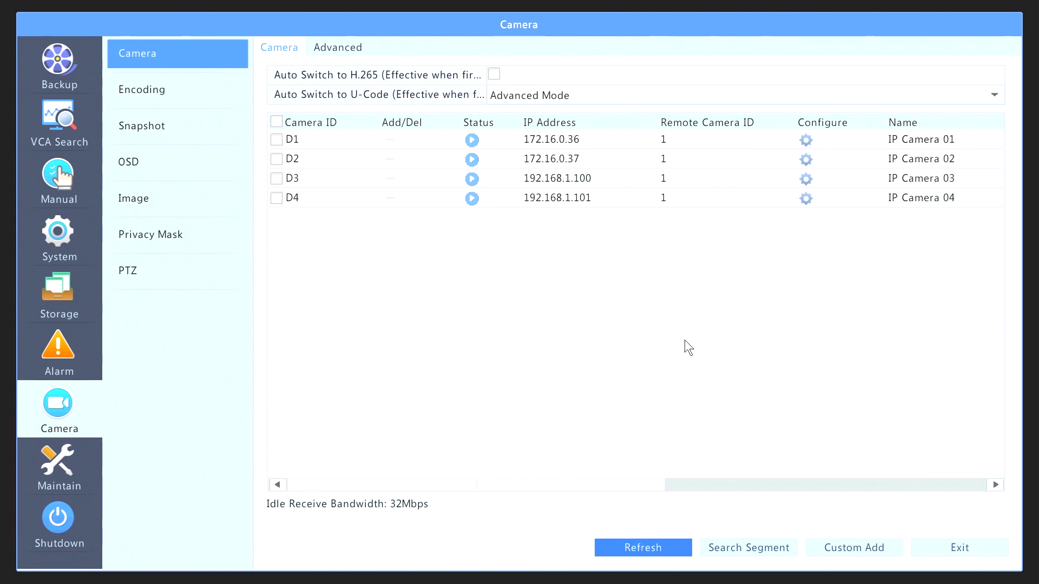
Switch D4's Add Mode back to Plug-and-Play so it takes 172.16.0.40.
click(807, 199)
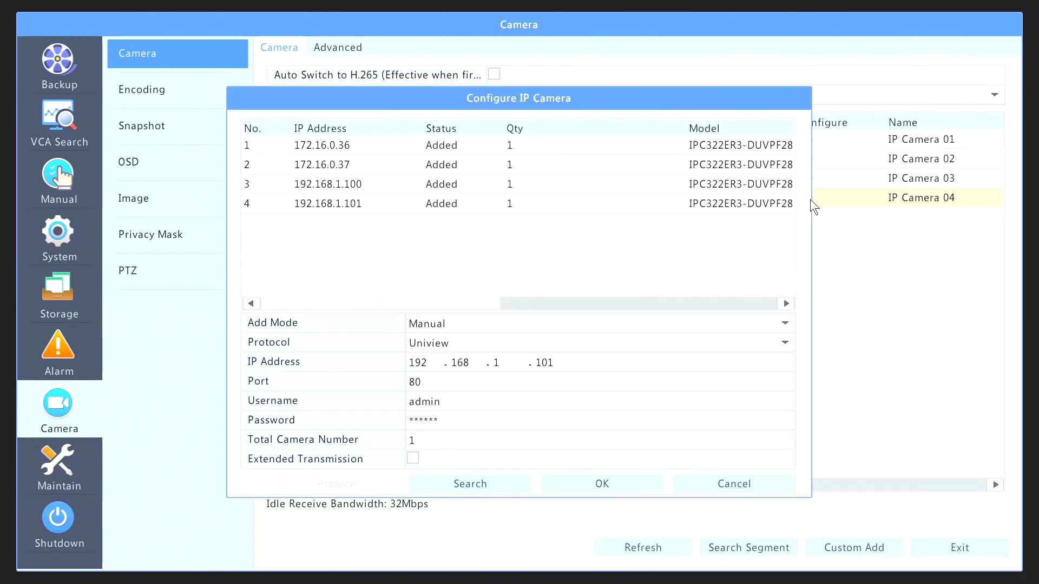
click(567, 325)
click(560, 357)
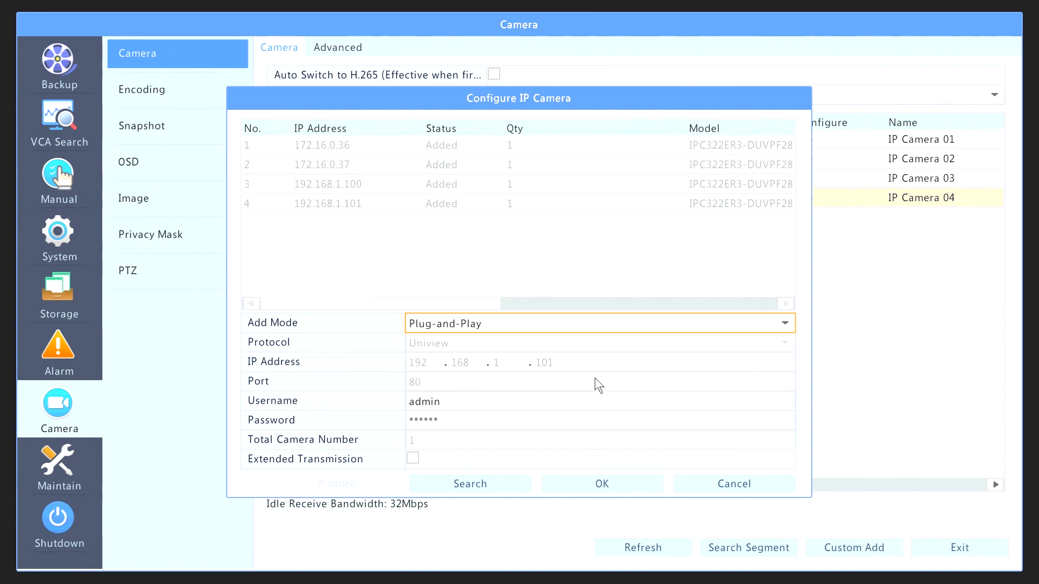
click(628, 487)
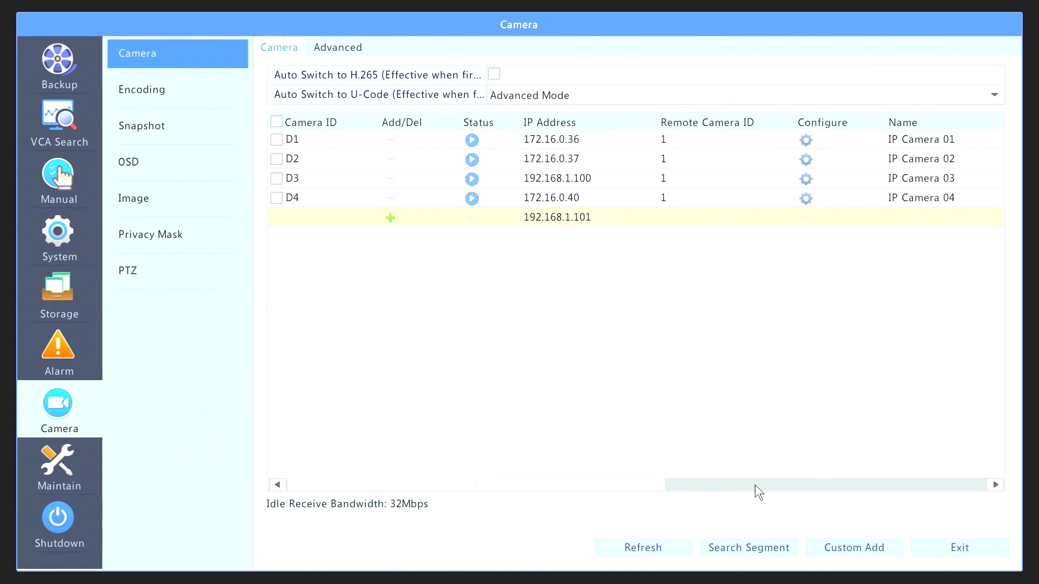
click(892, 485)
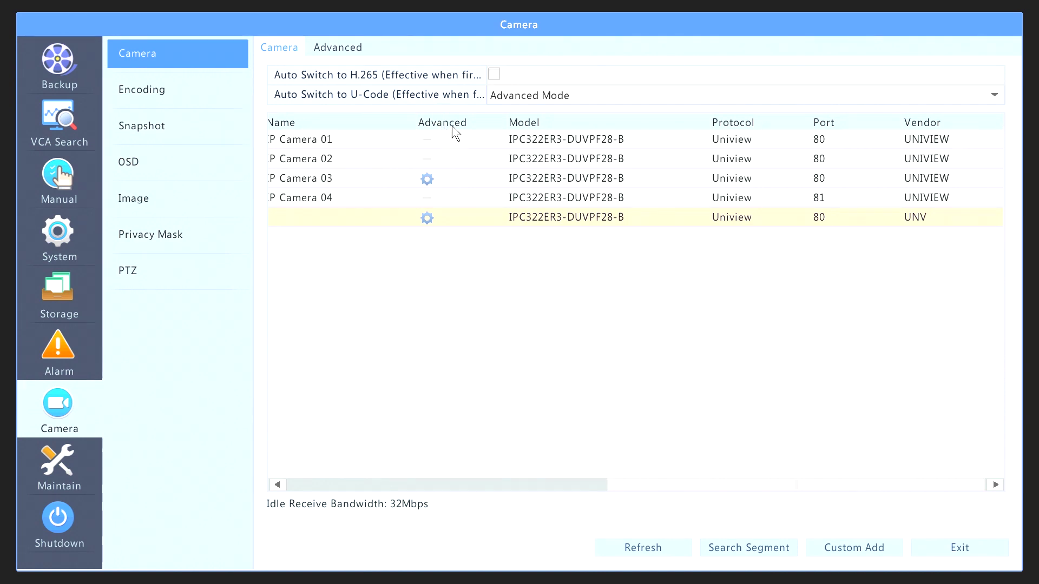
click(427, 217)
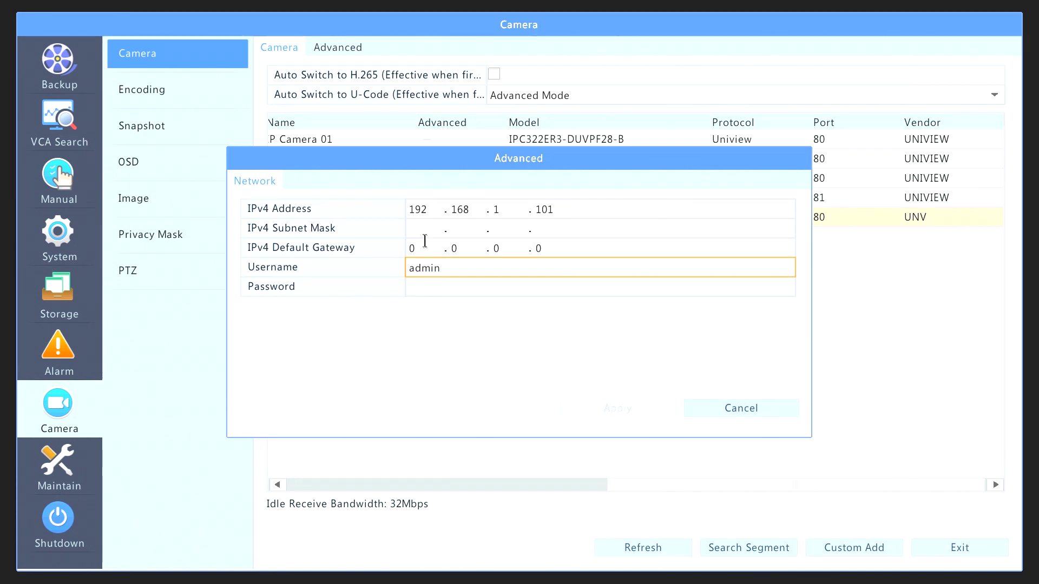
click(768, 407)
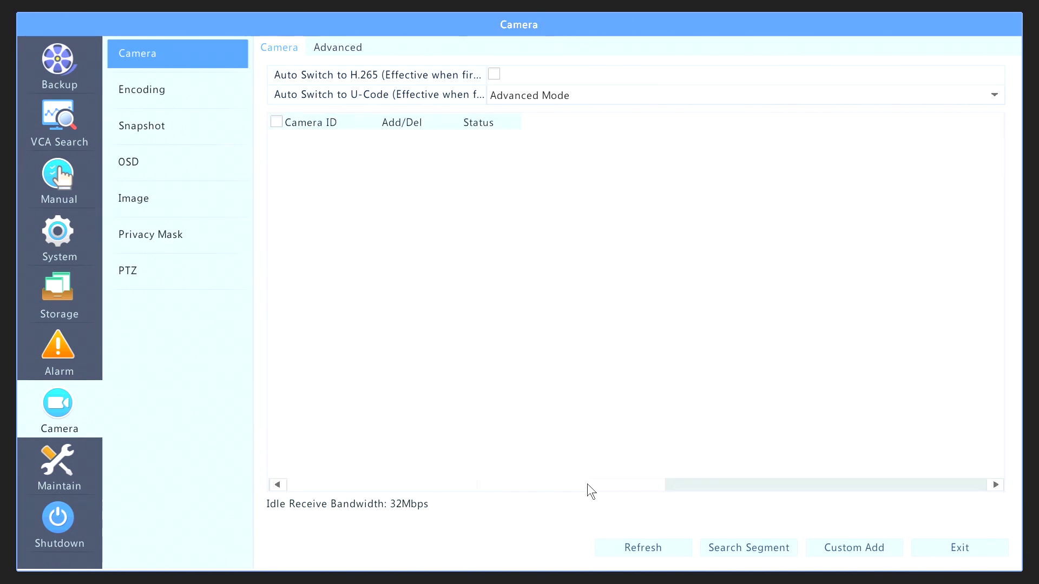